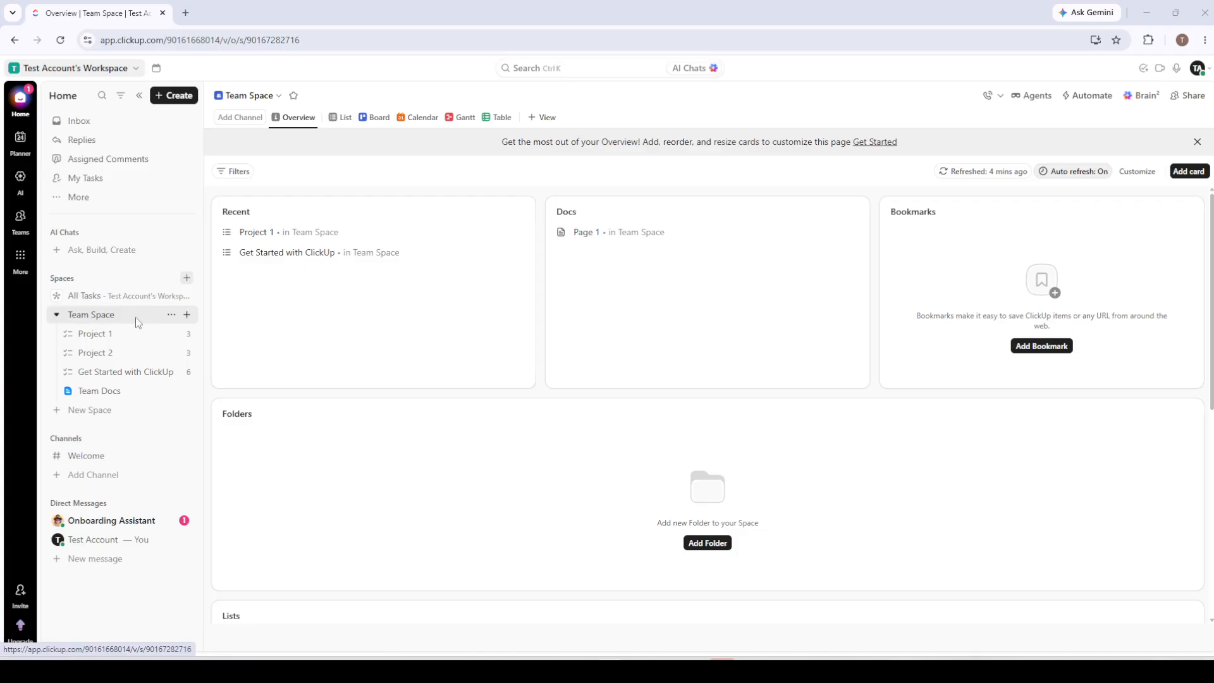
- Apply the featured Task Management folder template to Team Space, importing everything with dates as is and no archived tasks
{"action": "left_click", "coordinate": [172, 315]}
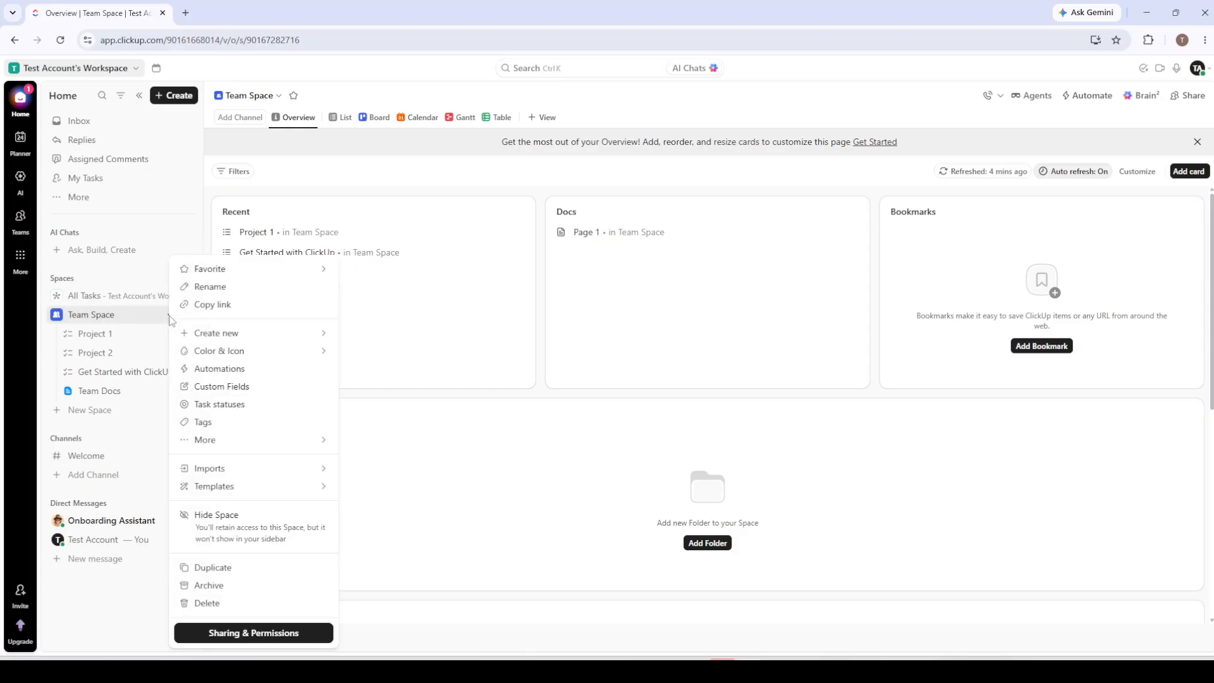
{"action": "mouse_move", "coordinate": [231, 497]}
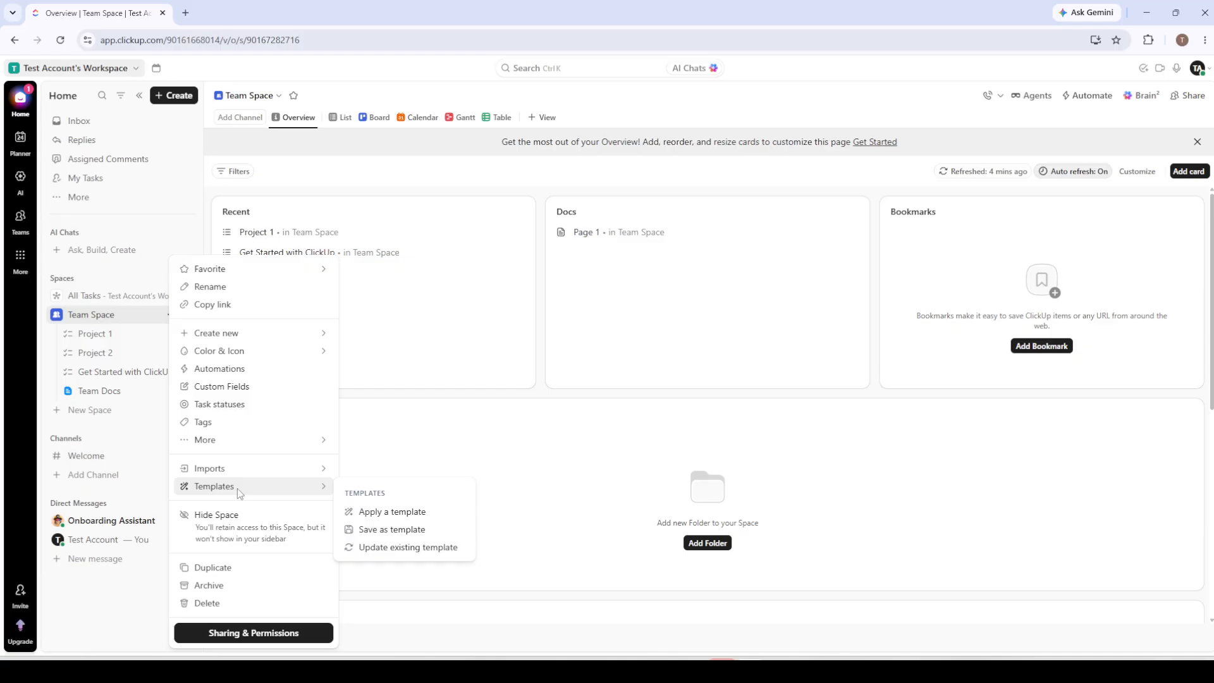
{"action": "left_click", "coordinate": [382, 513]}
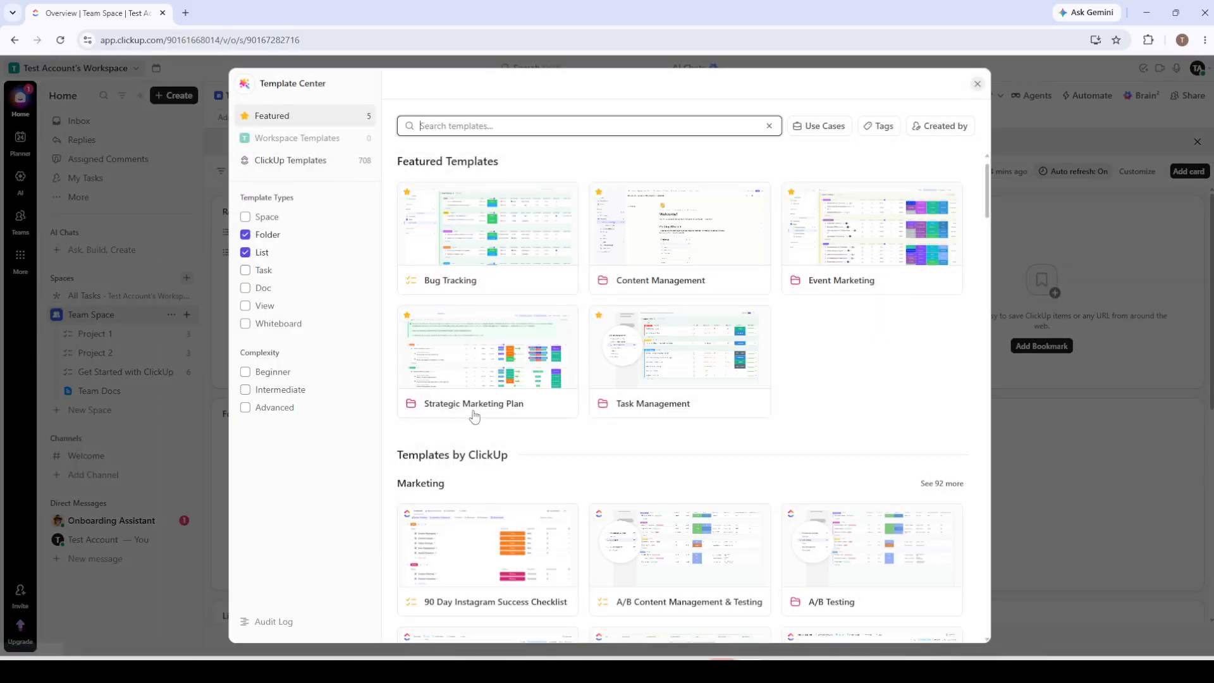
{"action": "left_click", "coordinate": [671, 358]}
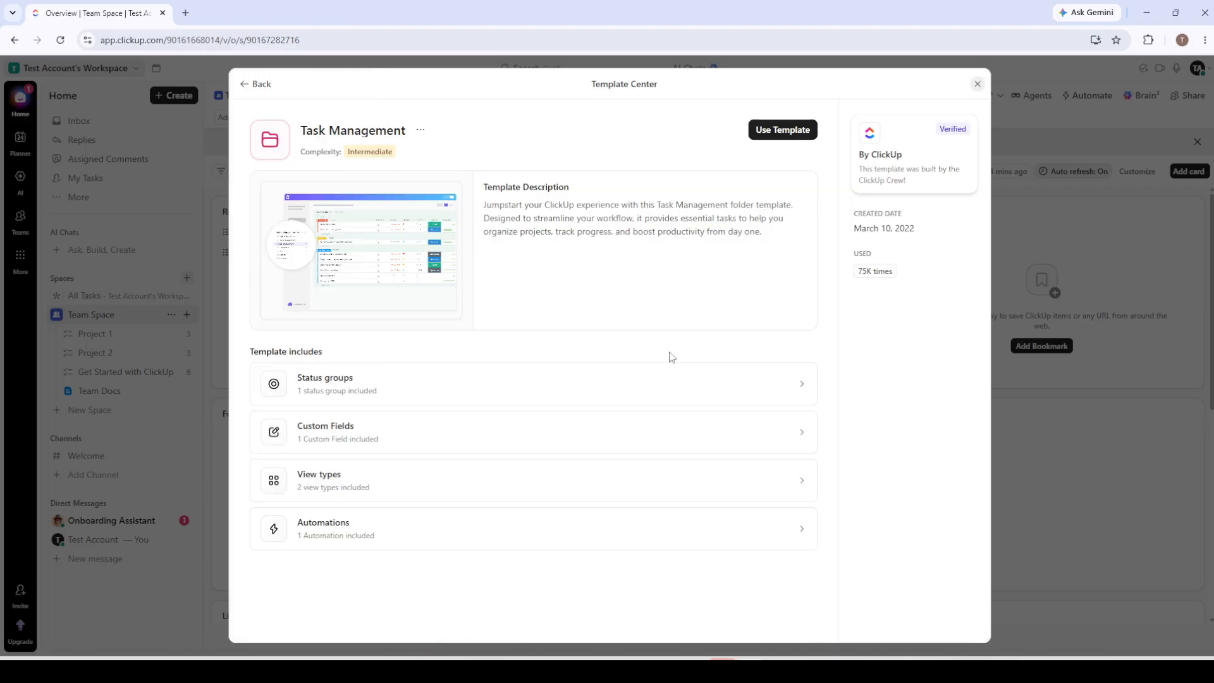
{"action": "left_click", "coordinate": [766, 141]}
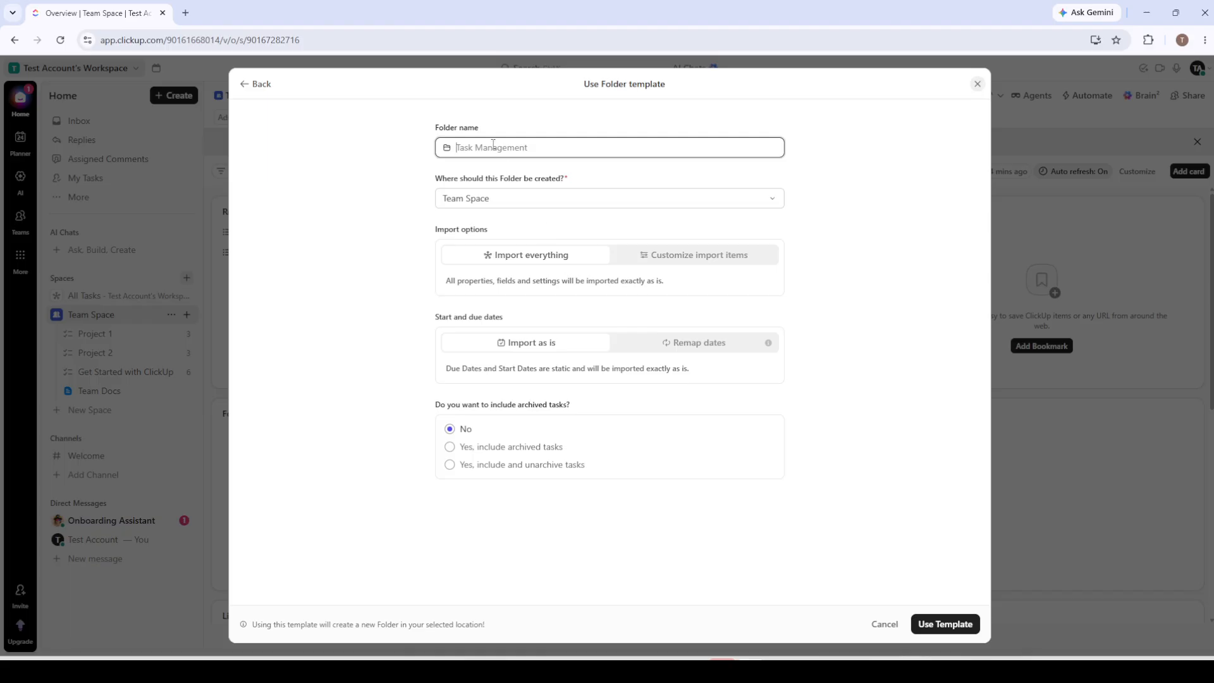
{"action": "left_click", "coordinate": [925, 625]}
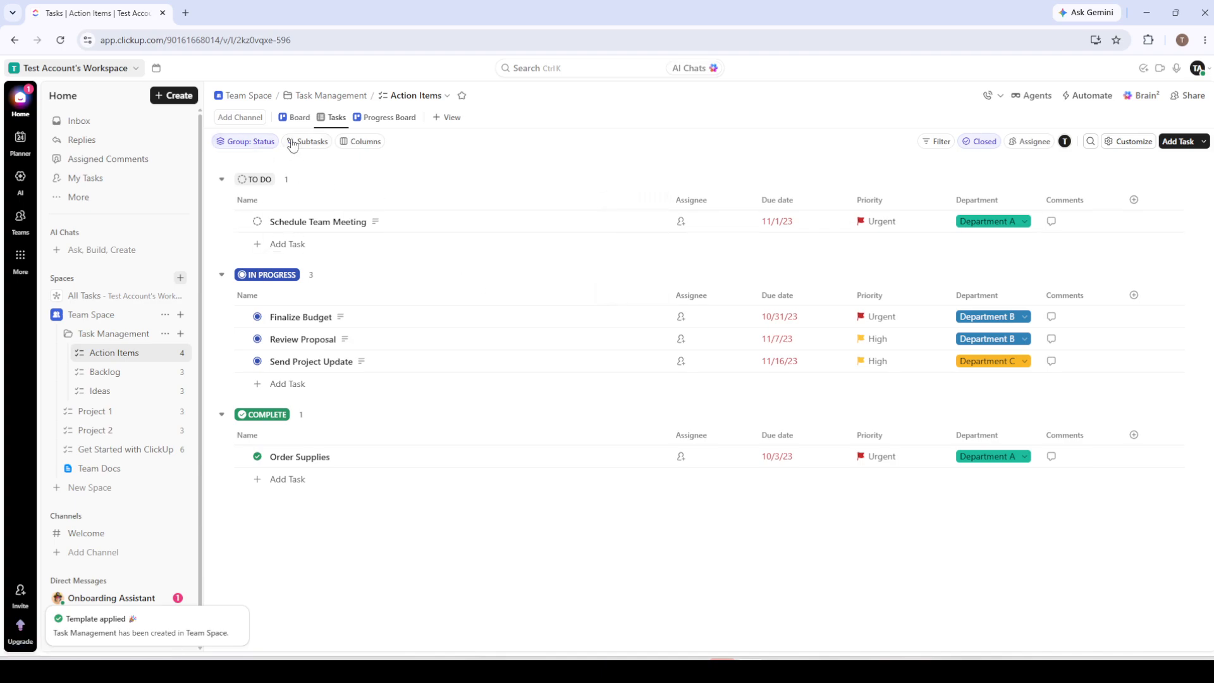
- Add a task named "Test Tasks" to the To Do group of the Action Items list
{"action": "left_click", "coordinate": [330, 121]}
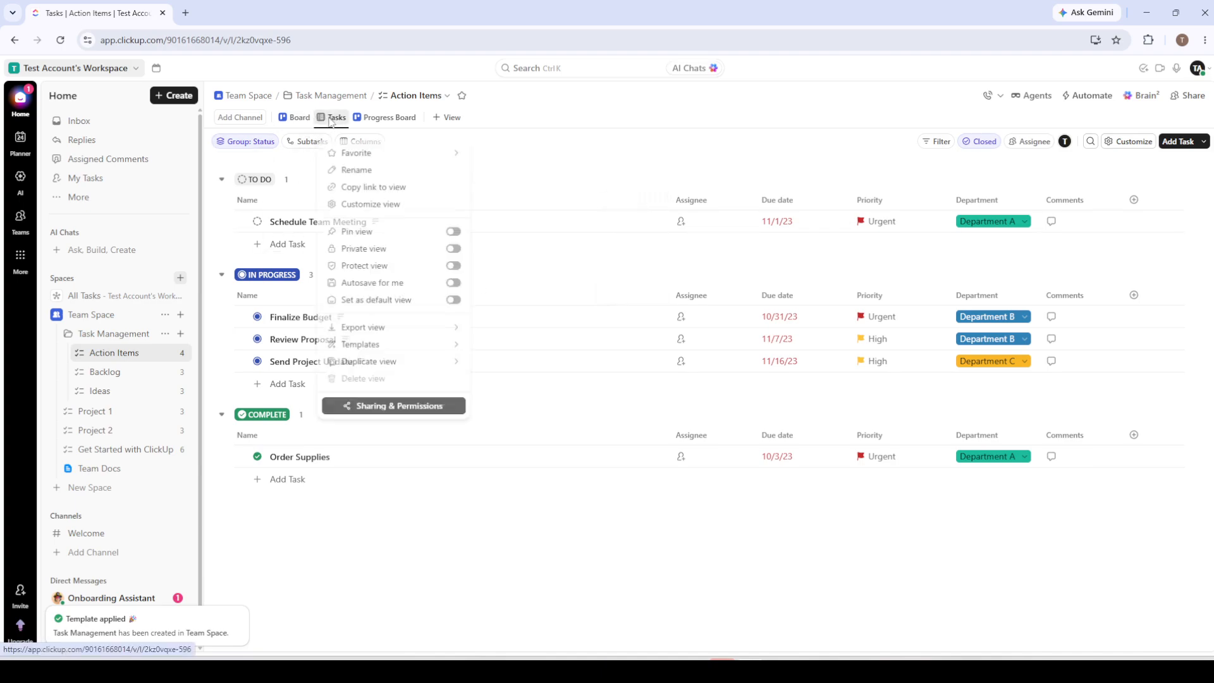
{"action": "left_click", "coordinate": [300, 124]}
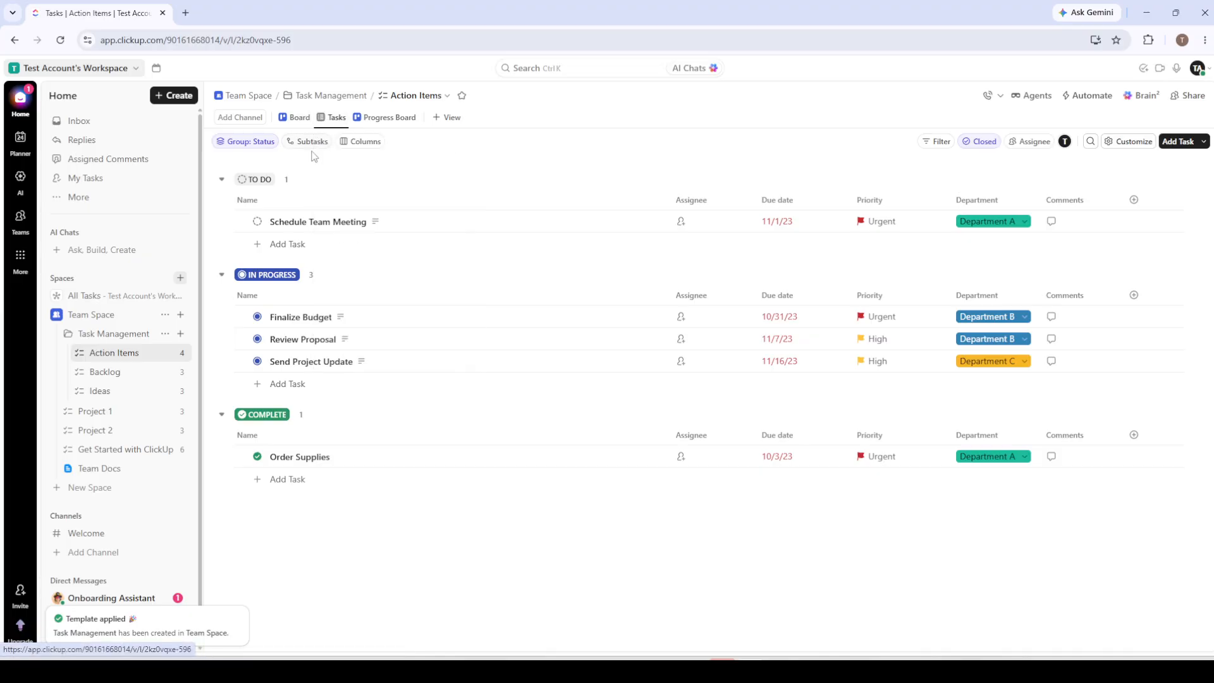
{"action": "left_click", "coordinate": [297, 244]}
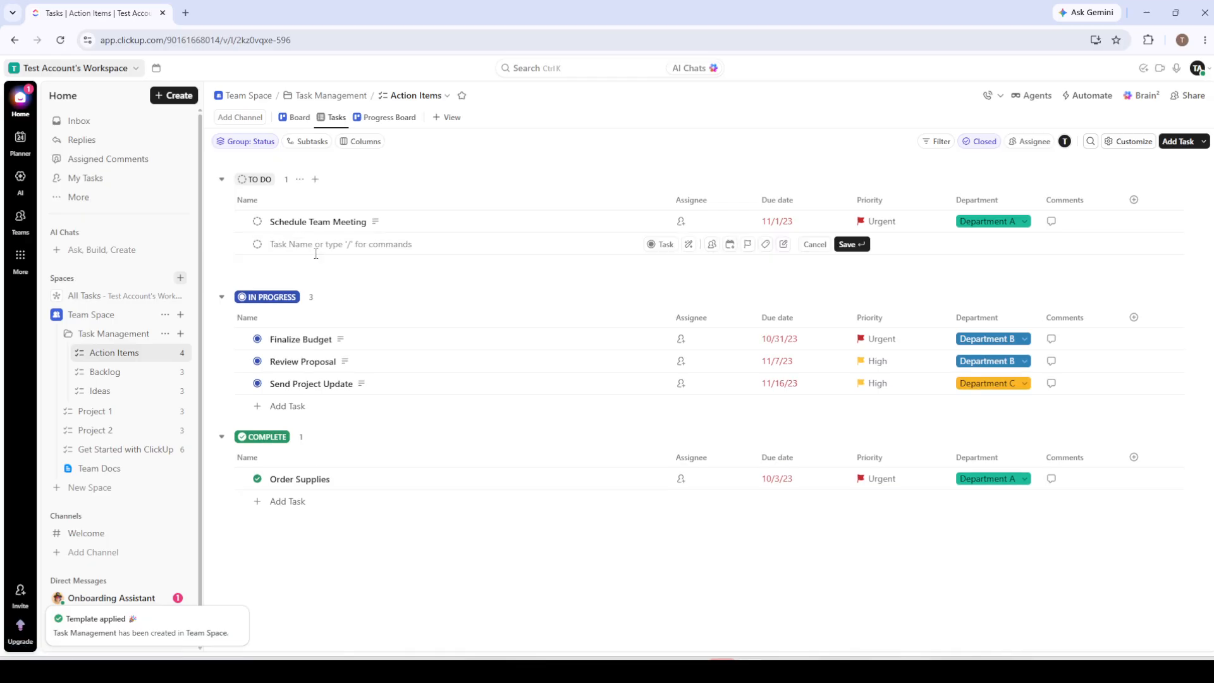
{"action": "type", "text": "Test Tasks"}
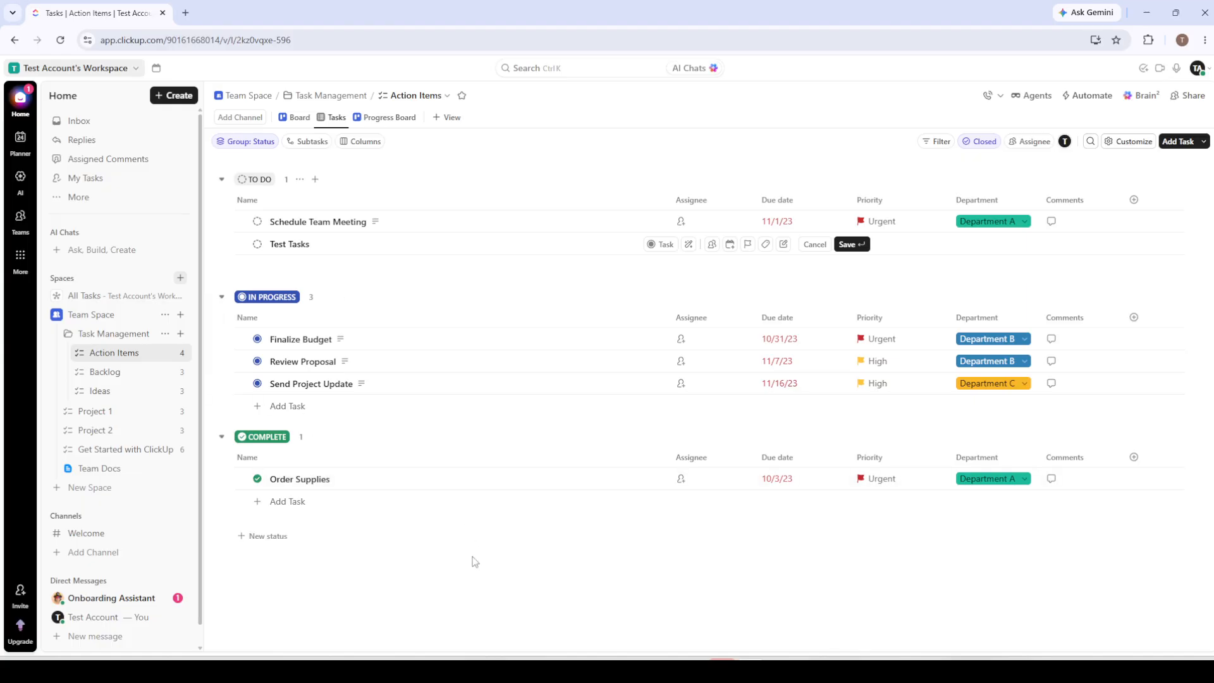
{"action": "key", "text": "Return"}
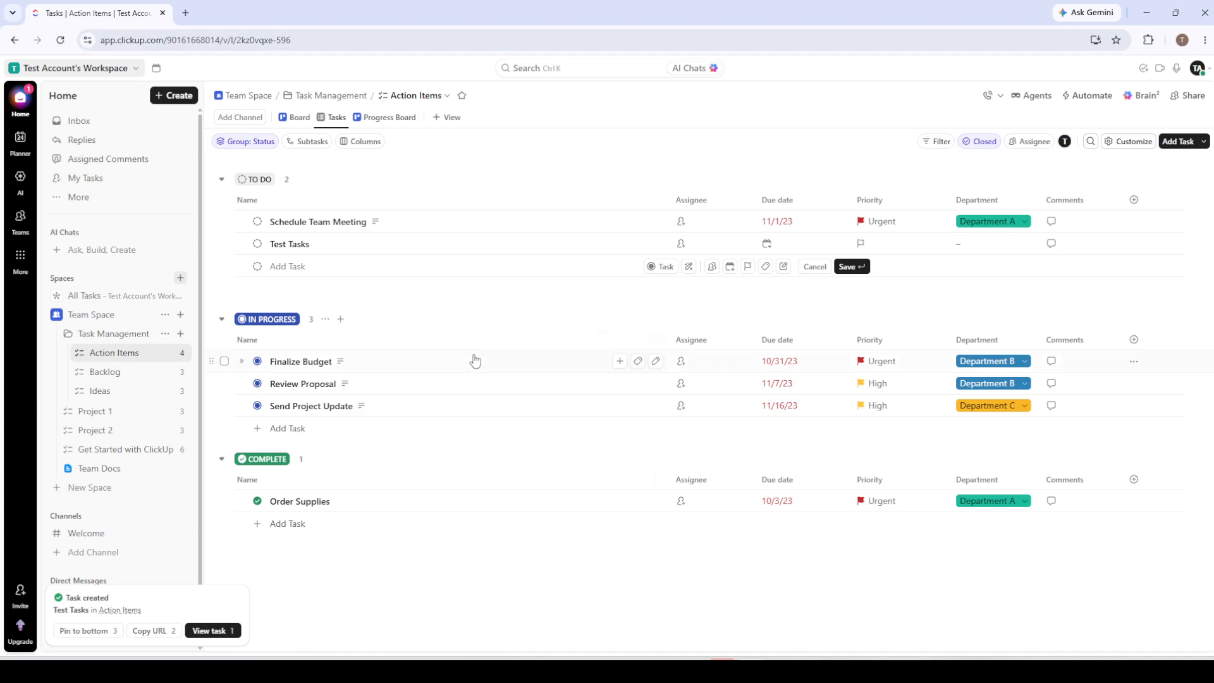
- Look through the field types that can be added as columns to the Action Items list
{"action": "left_click", "coordinate": [1135, 484]}
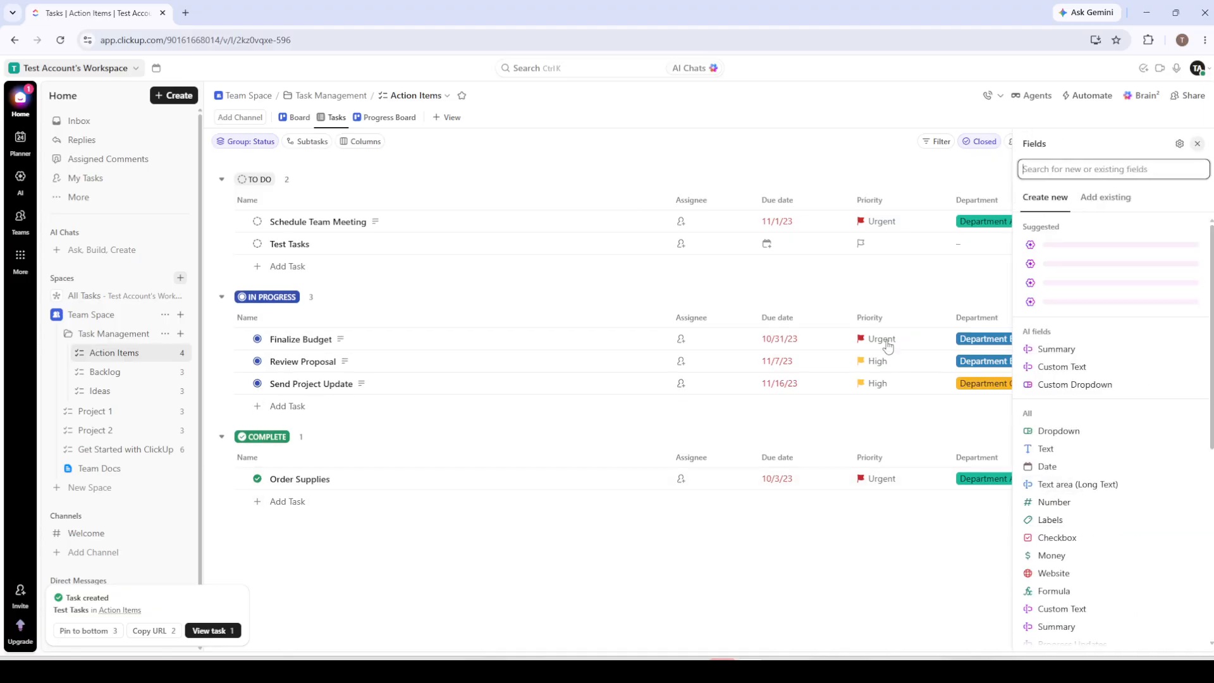
{"action": "scroll", "coordinate": [1123, 373], "scroll_direction": "down", "scroll_amount": 6}
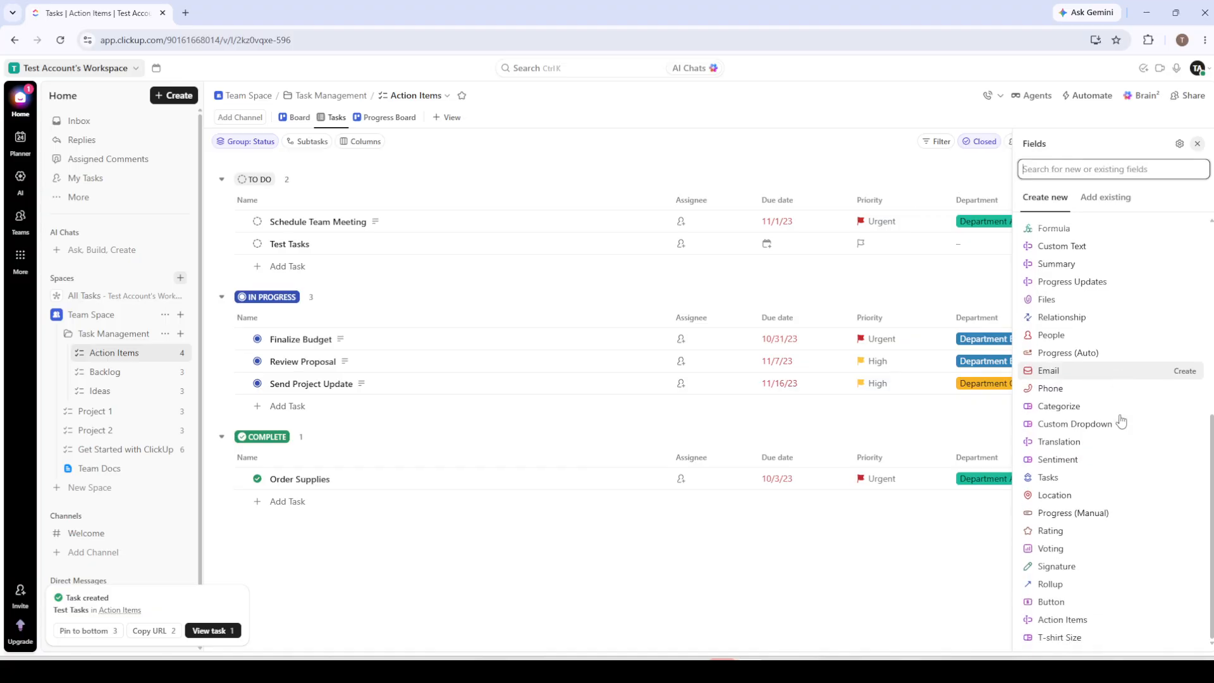
{"action": "scroll", "coordinate": [1121, 420], "scroll_direction": "up", "scroll_amount": 8}
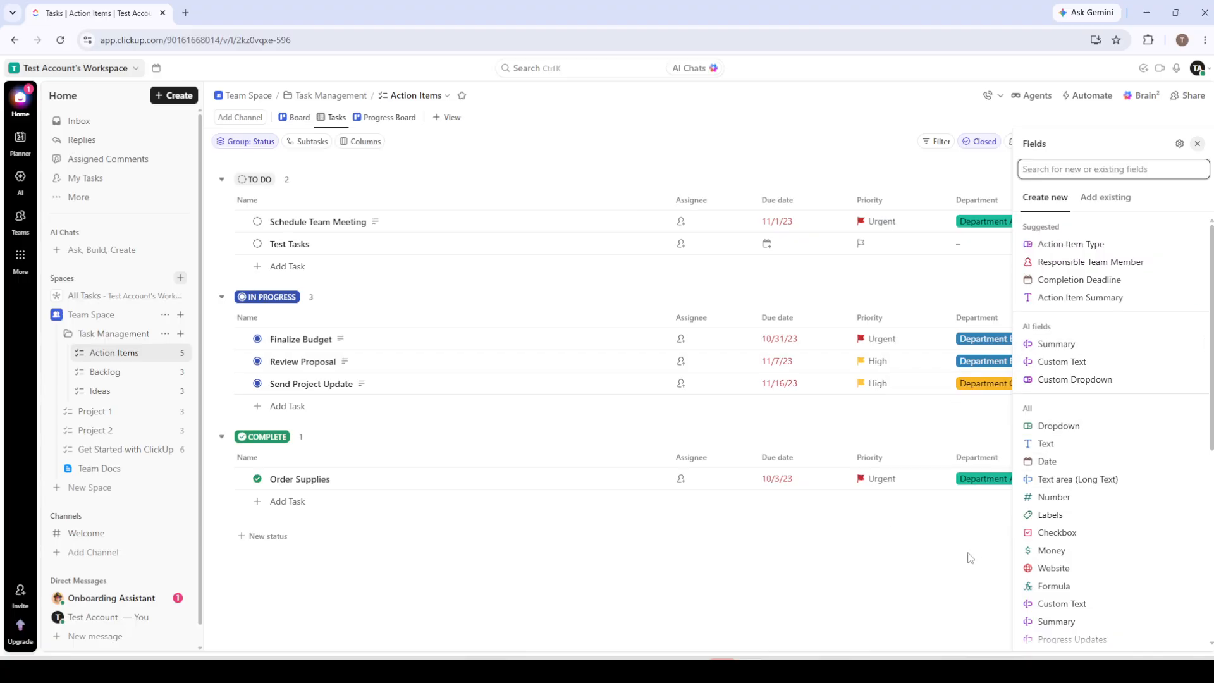
{"action": "key", "text": "Escape"}
{"action": "key", "text": "Escape"}
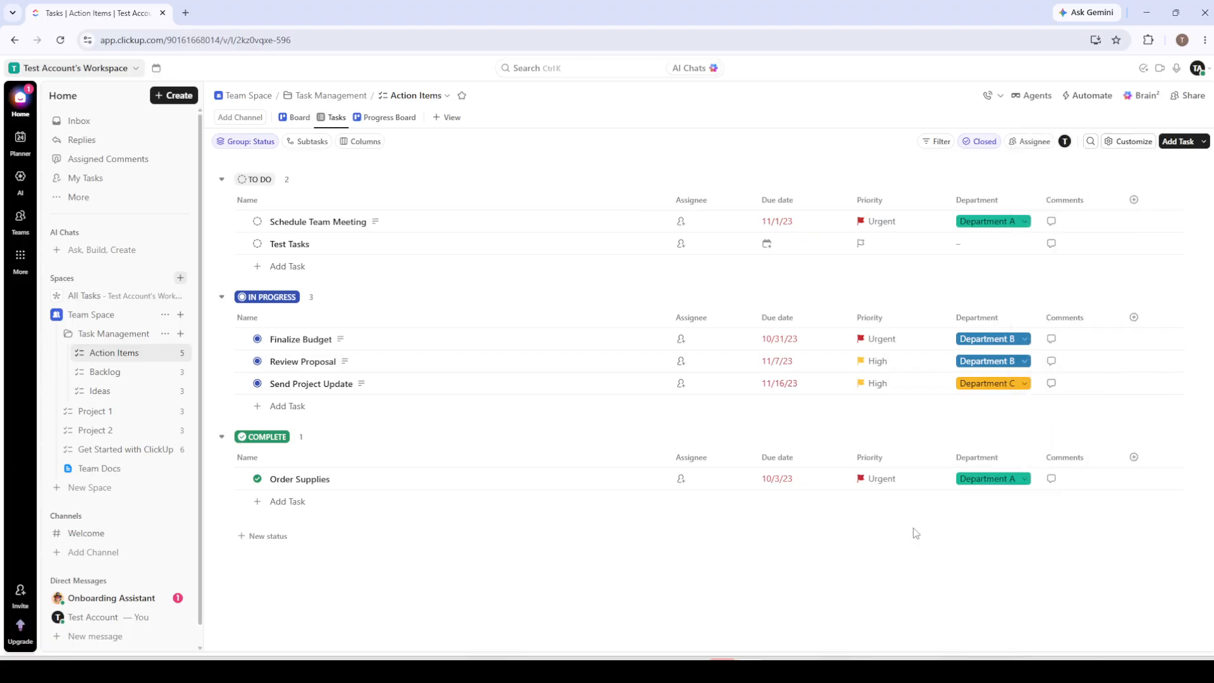
- Assign the Finalize Budget and Order Supplies tasks to the current account (Me)
{"action": "left_click", "coordinate": [694, 342]}
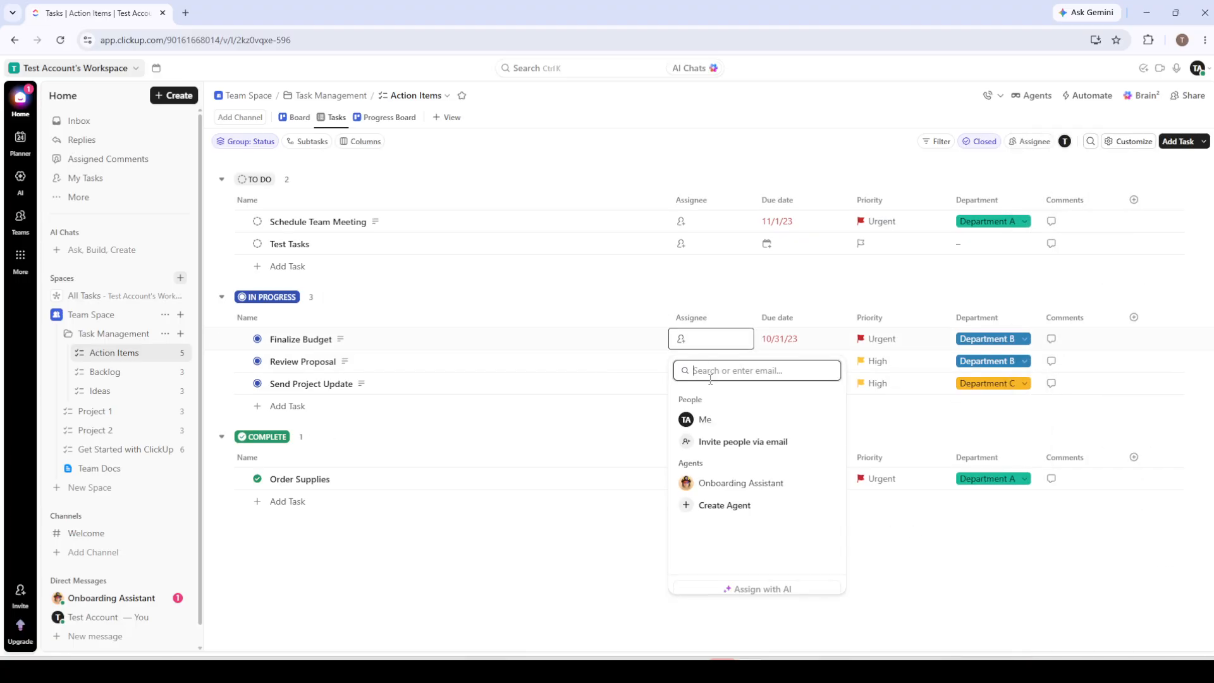
{"action": "left_click", "coordinate": [713, 423]}
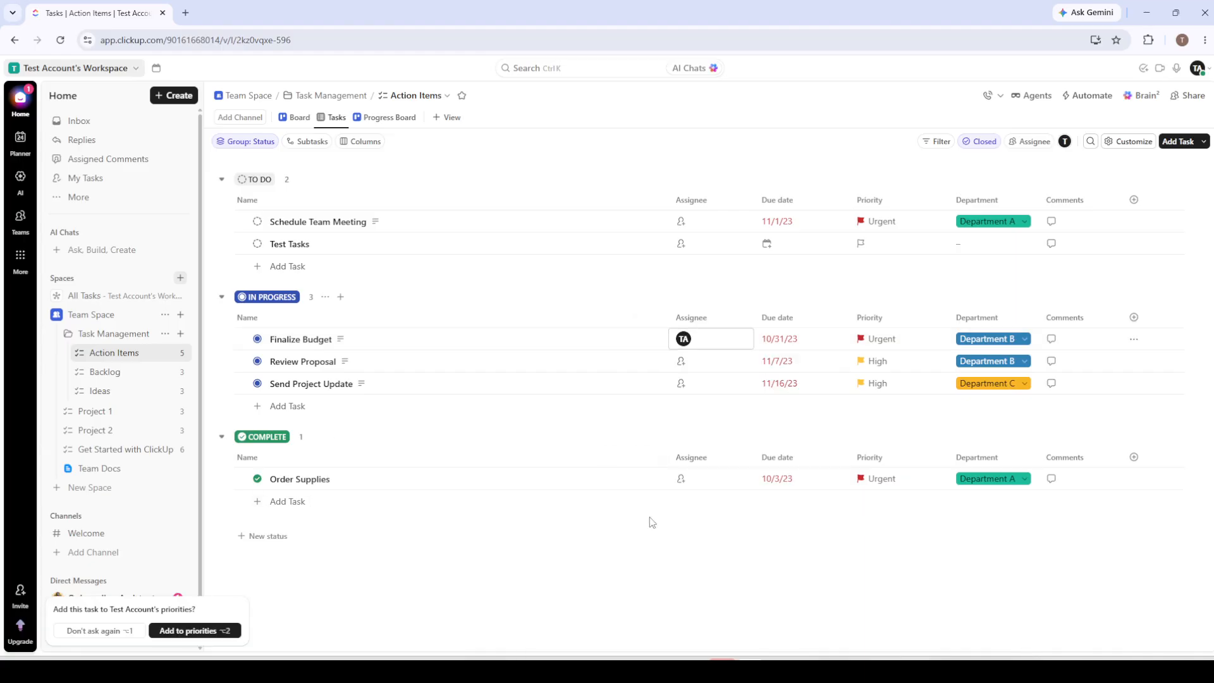
{"action": "left_click", "coordinate": [691, 482]}
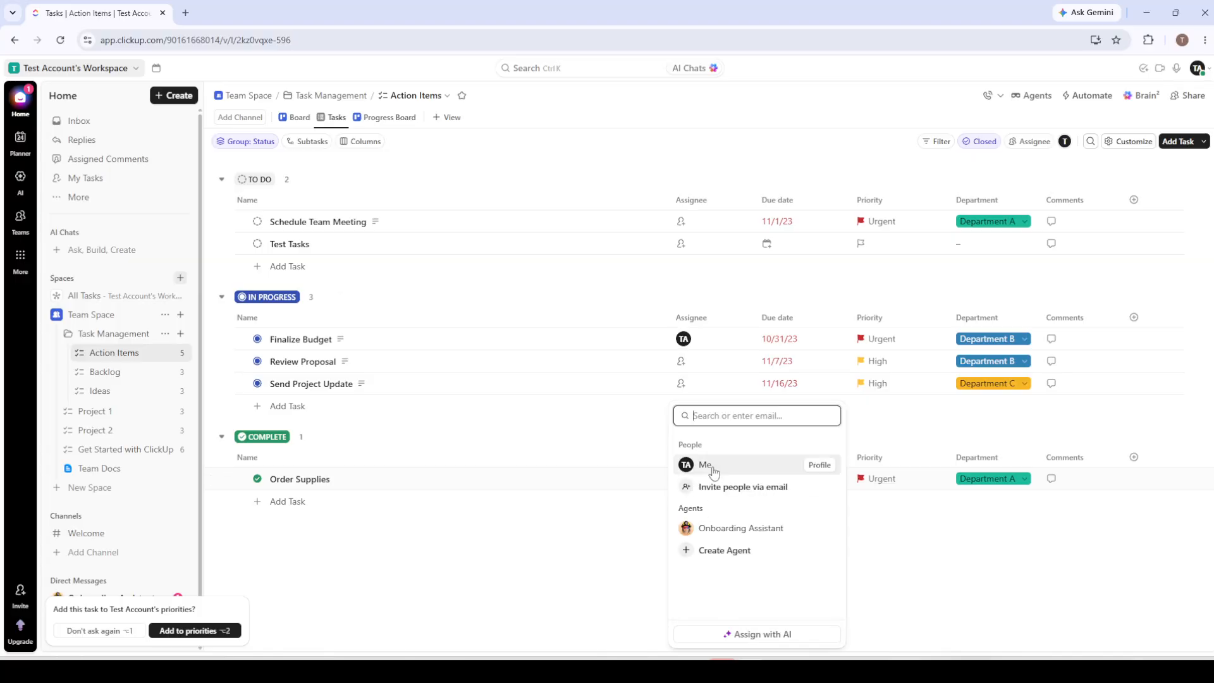
{"action": "left_click", "coordinate": [711, 466]}
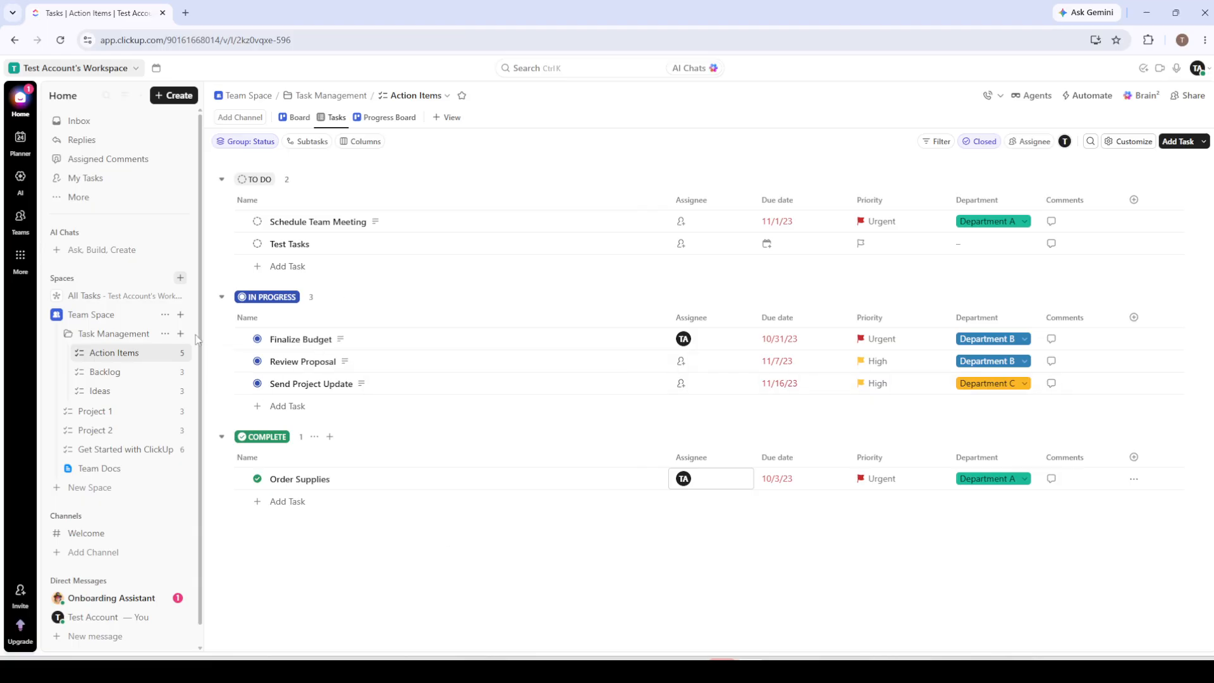
- Save Team Space as a new Space template named "New Template", shared with members and admins and importing everything
{"action": "right_click", "coordinate": [131, 316]}
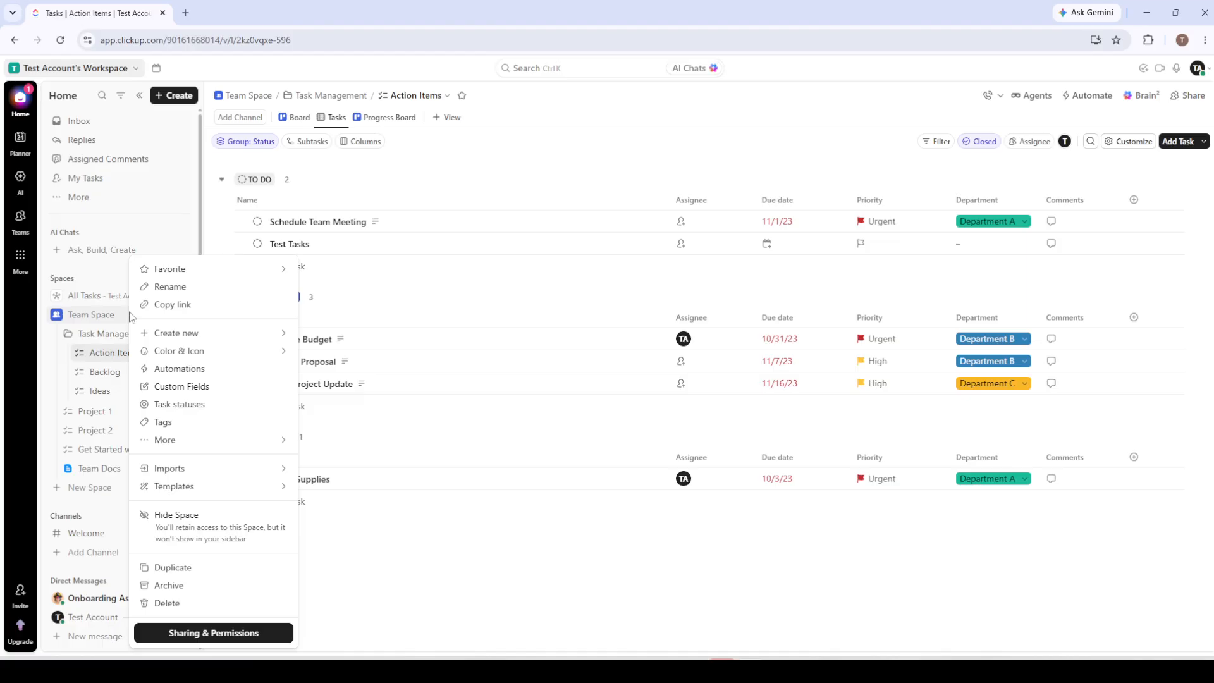
{"action": "mouse_move", "coordinate": [217, 487]}
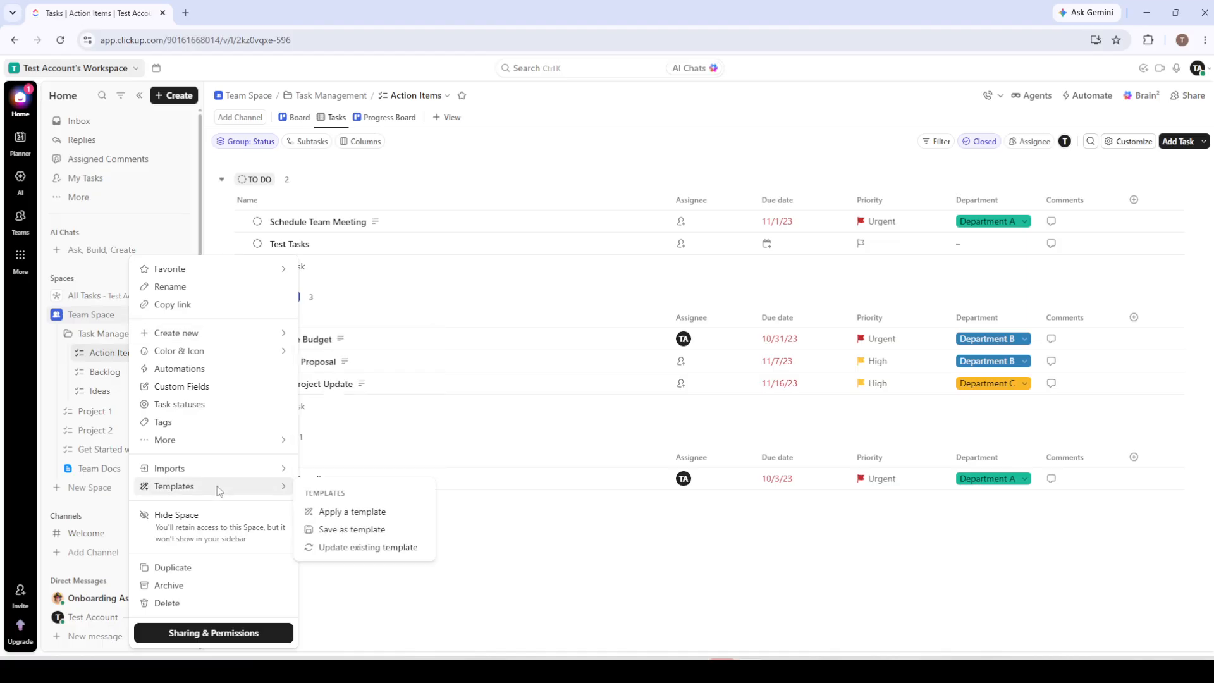
{"action": "left_click", "coordinate": [367, 548]}
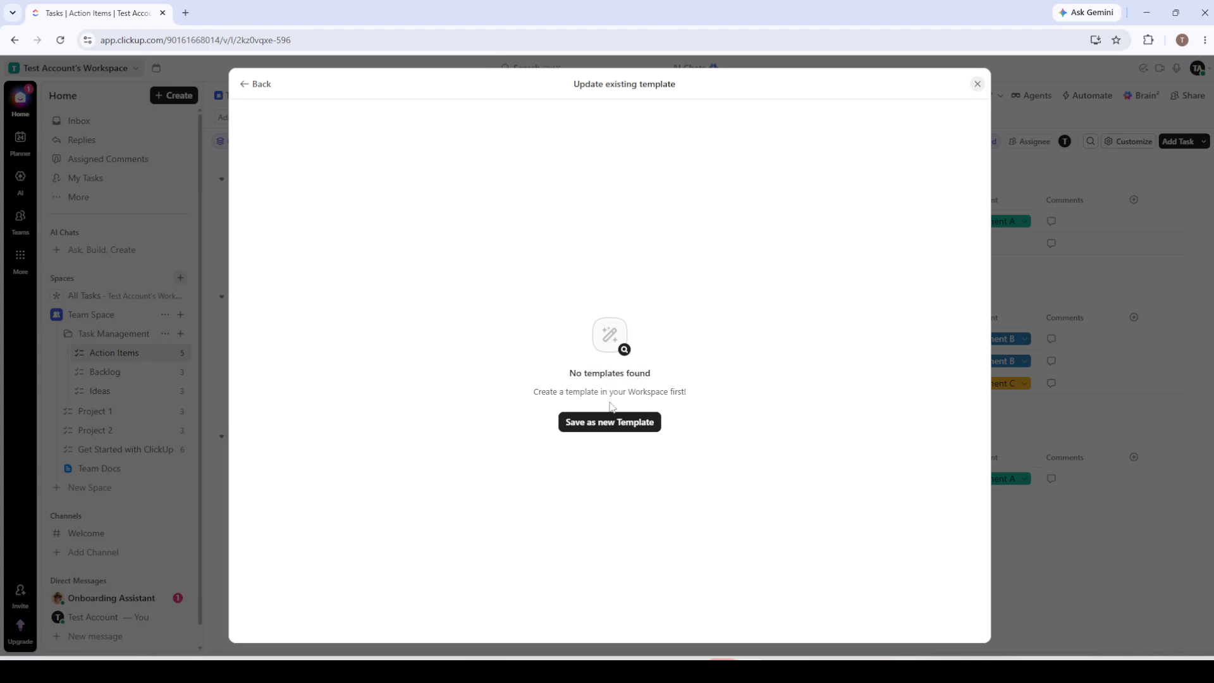
{"action": "left_click", "coordinate": [619, 429]}
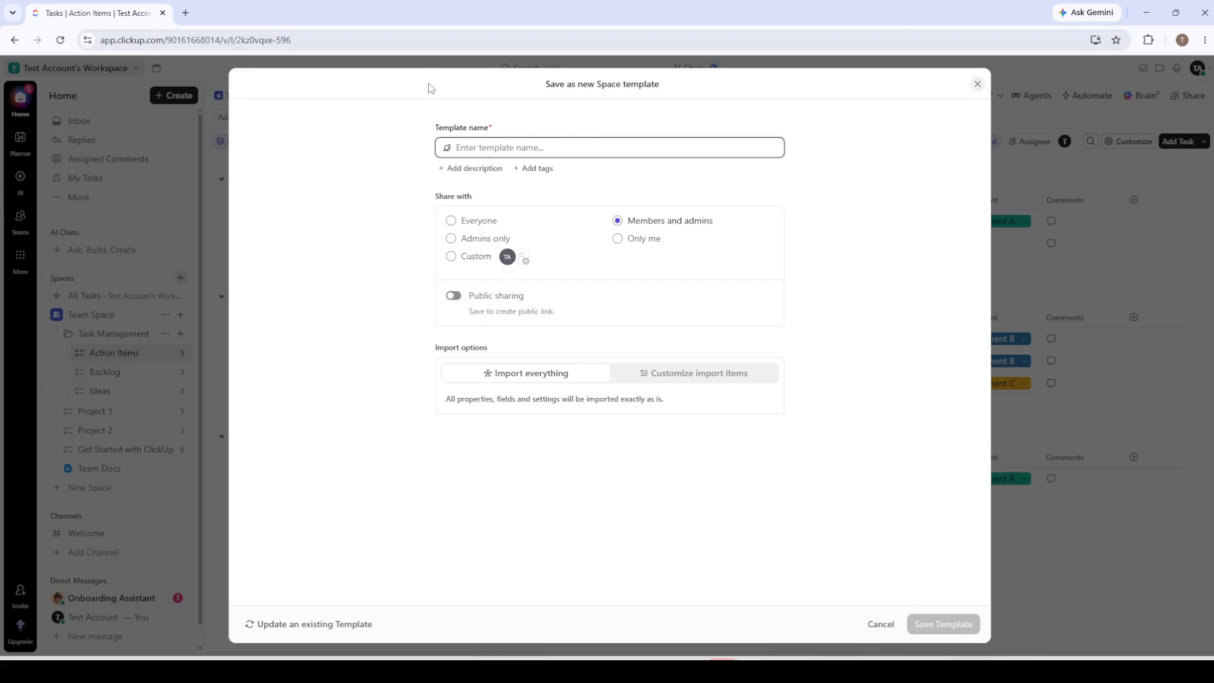
{"action": "type", "text": "New"}
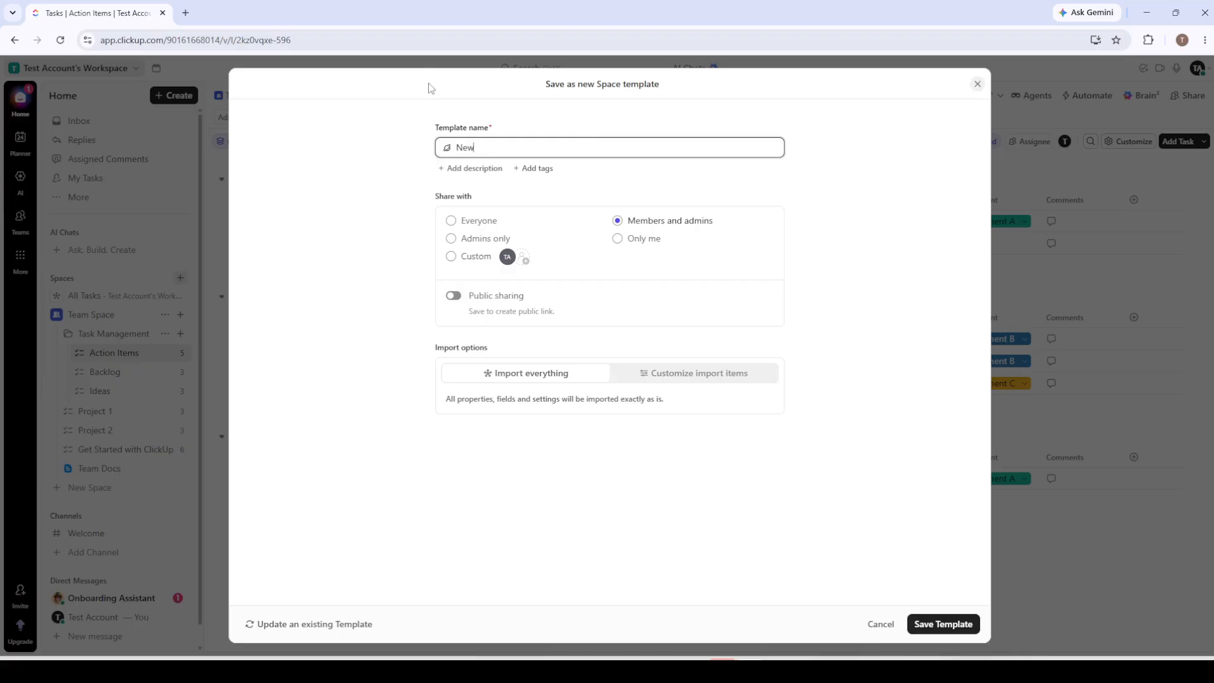
{"action": "type", "text": " Template"}
{"action": "left_click", "coordinate": [939, 623]}
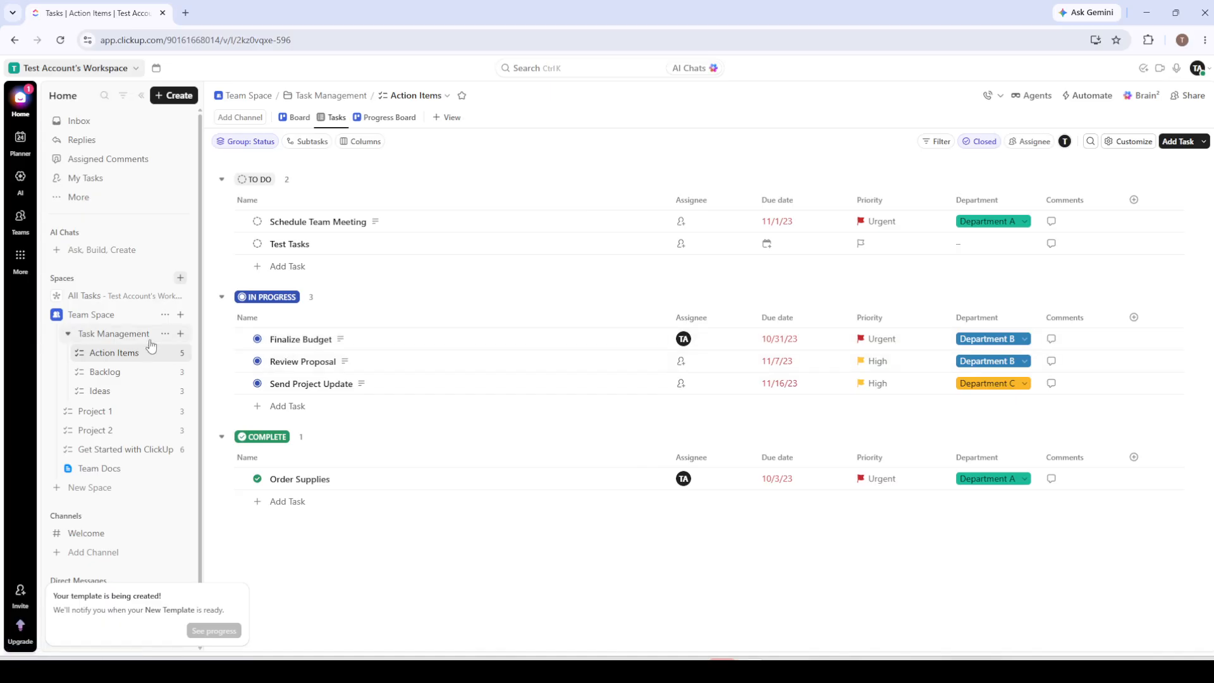
- Examine the options for saving Team Space as a template, closing them without saving
{"action": "left_click", "coordinate": [165, 315]}
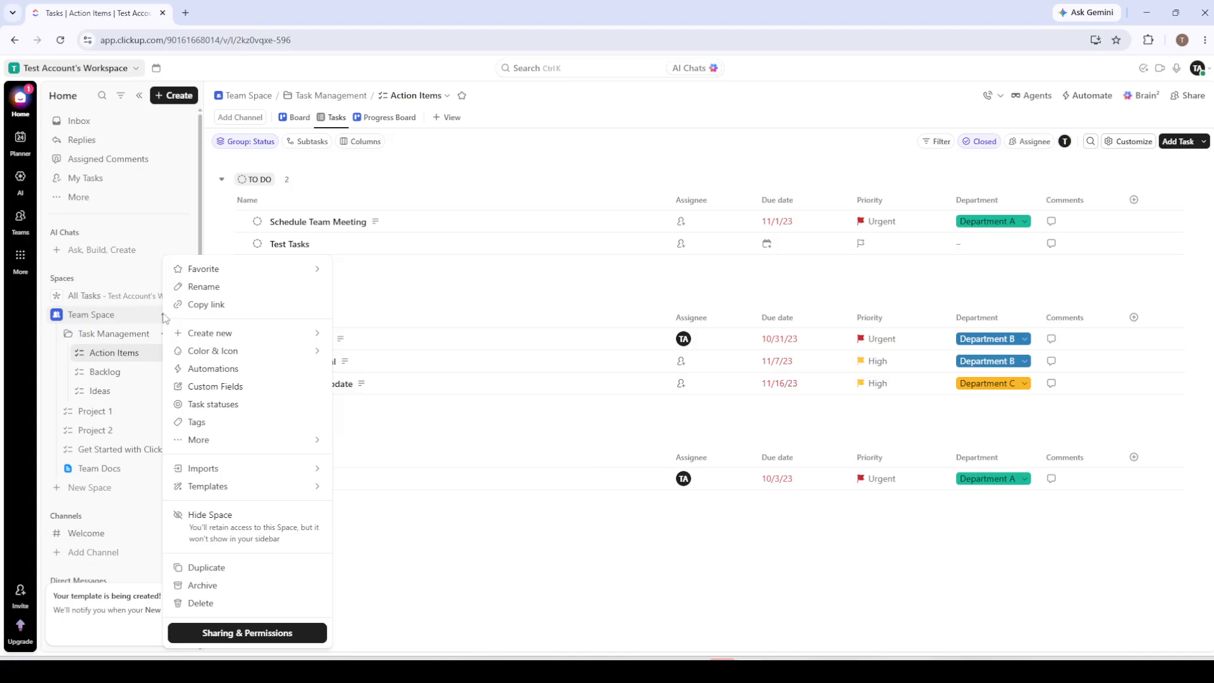
{"action": "mouse_move", "coordinate": [243, 488]}
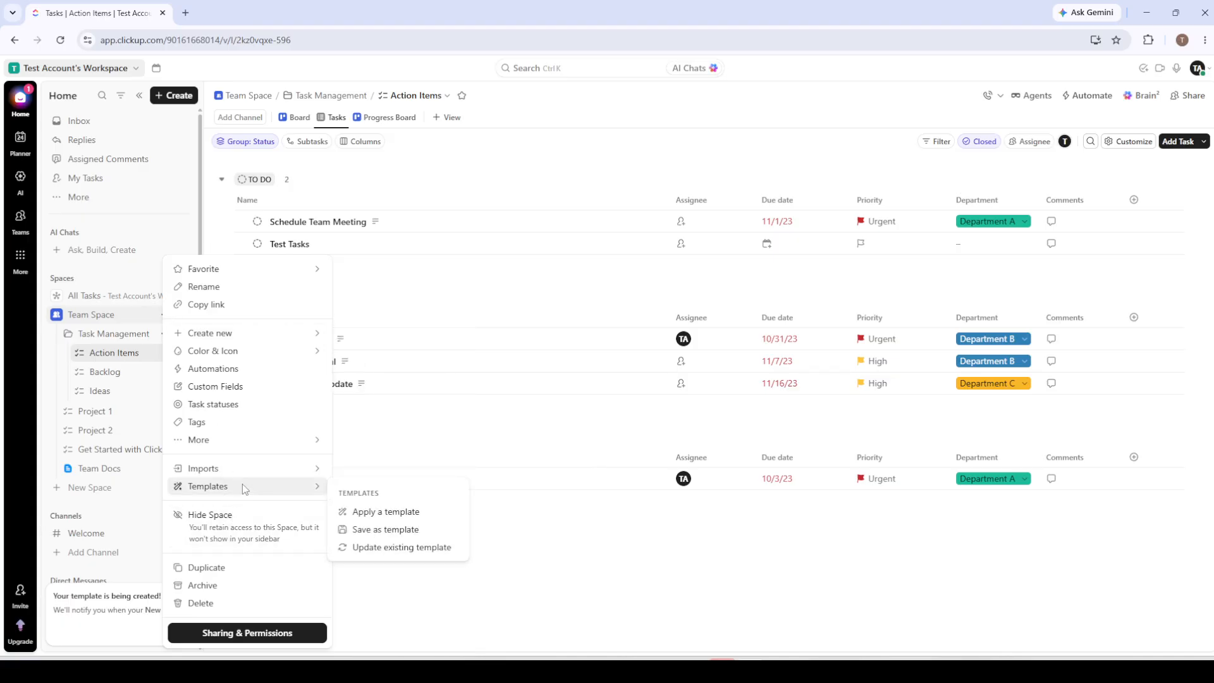
{"action": "left_click", "coordinate": [368, 533]}
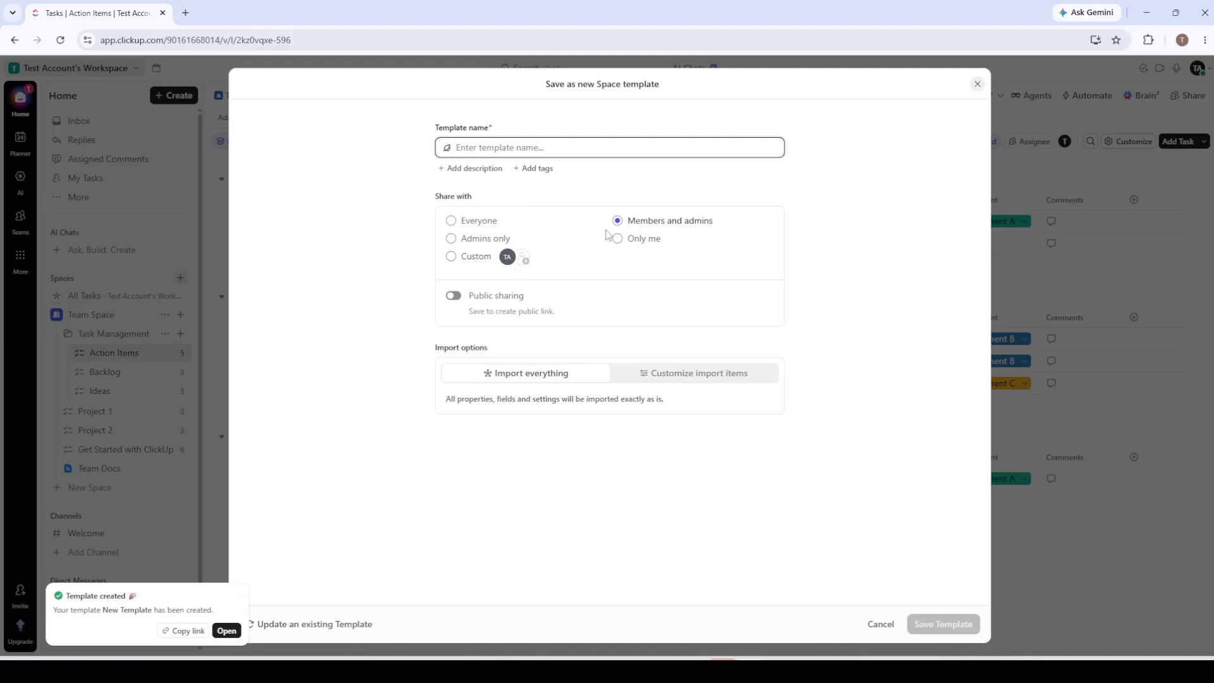
{"action": "left_click", "coordinate": [1008, 278]}
{"action": "left_click_drag", "start_coordinate": [1007, 278], "coordinate": [689, 465]}
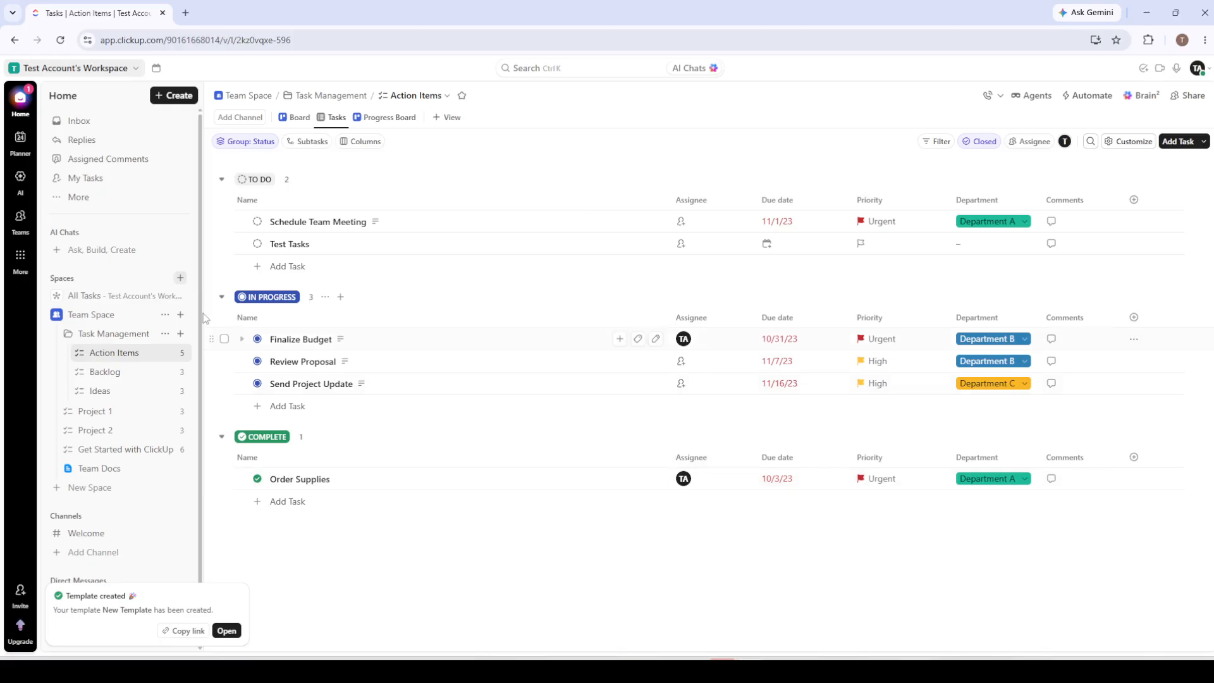
- Examine the options for saving the Task Management folder as a template, closing them without saving
{"action": "left_click", "coordinate": [165, 334]}
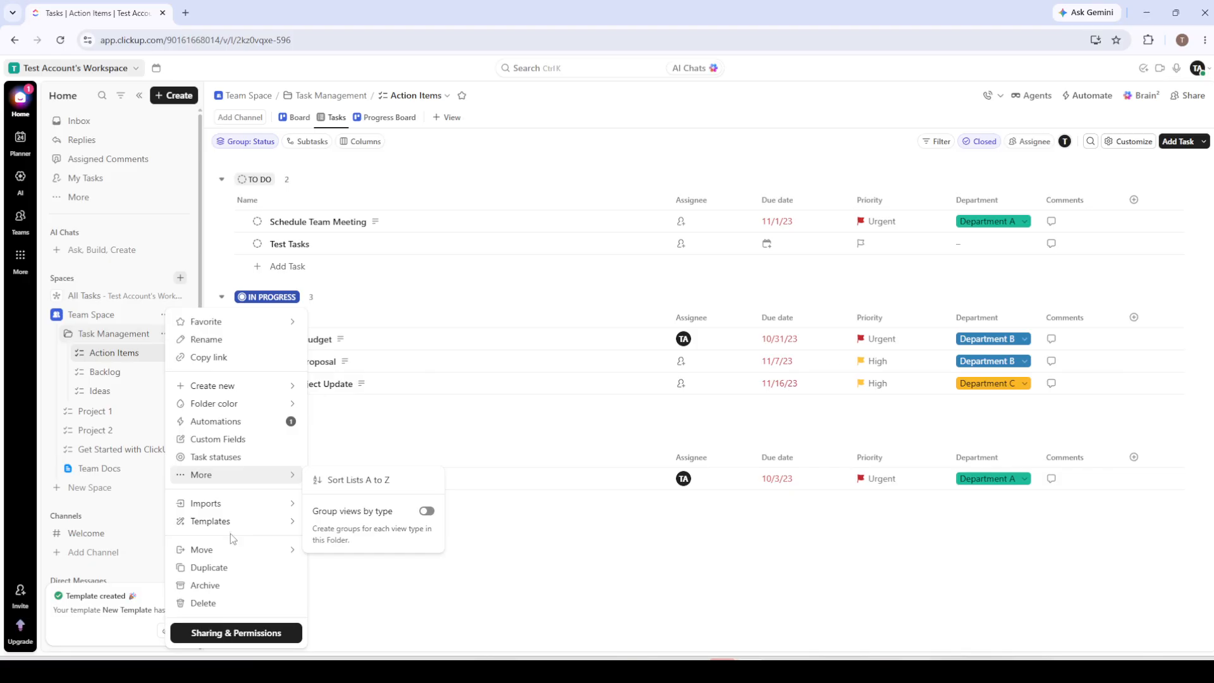
{"action": "mouse_move", "coordinate": [232, 554]}
{"action": "mouse_move", "coordinate": [241, 523]}
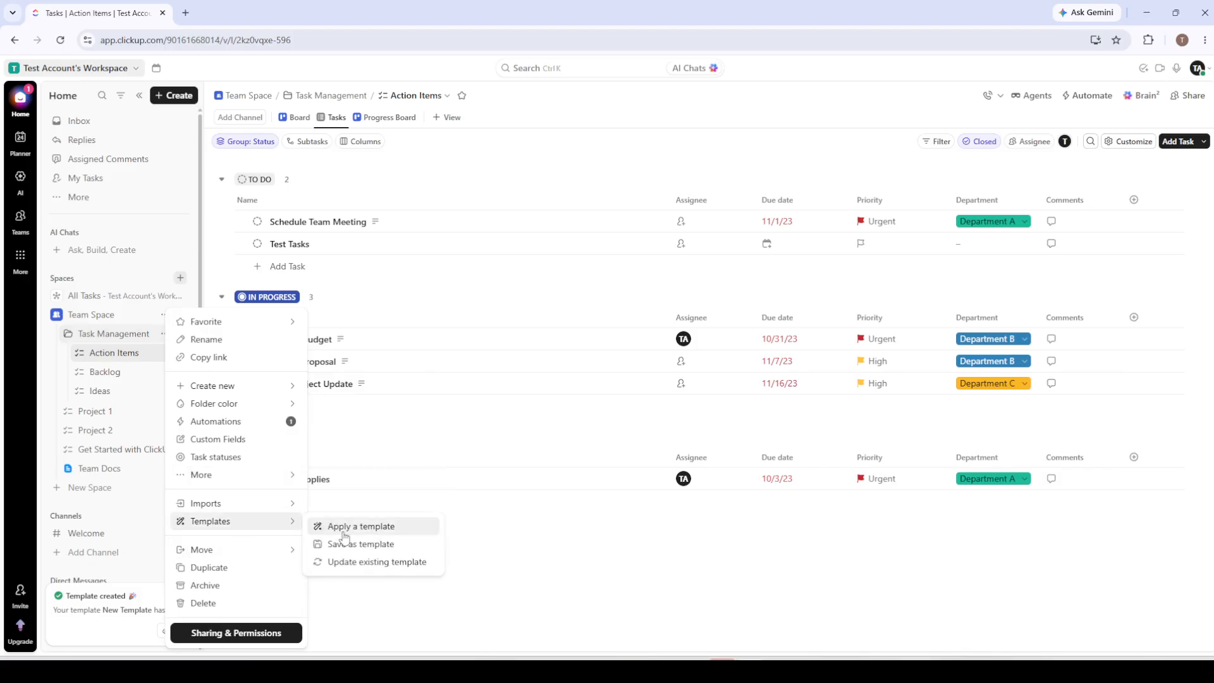
{"action": "left_click", "coordinate": [360, 544]}
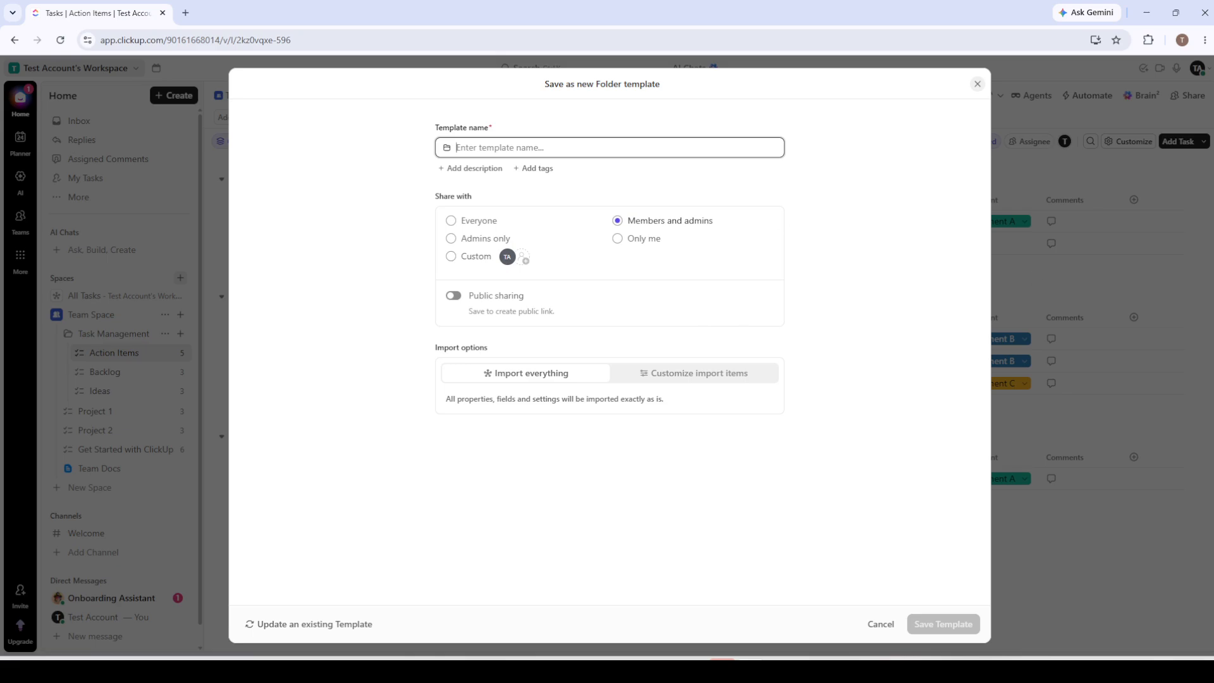
{"action": "left_click", "coordinate": [607, 671]}
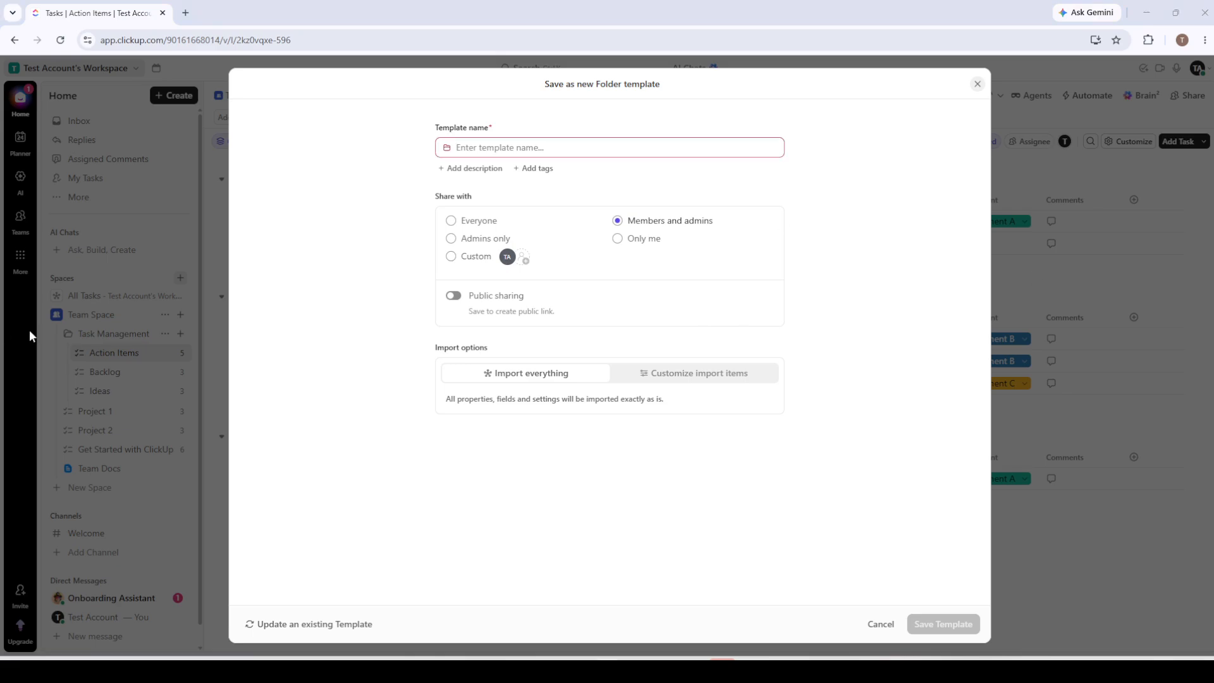
{"action": "left_click", "coordinate": [1044, 386]}
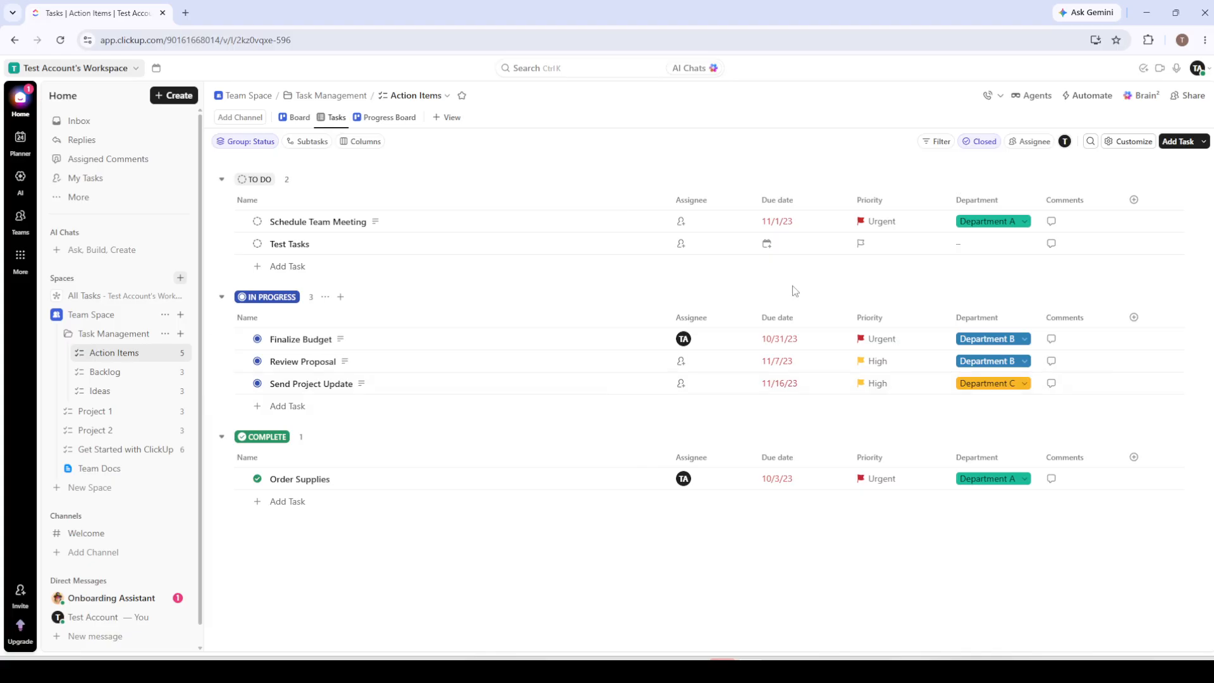